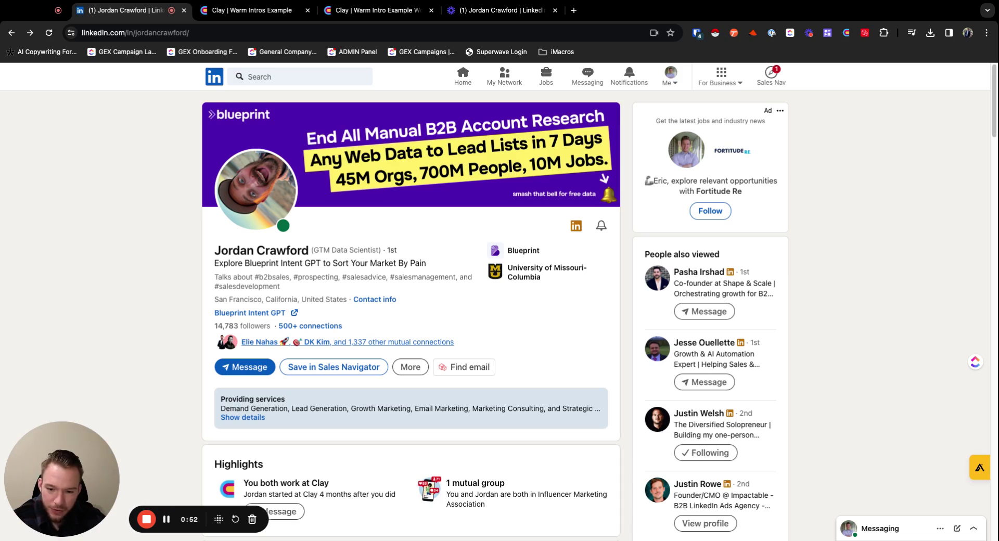
Step: Open the mutual-connections search for this profile and scroll through the shared 1st-degree connections
click(374, 342)
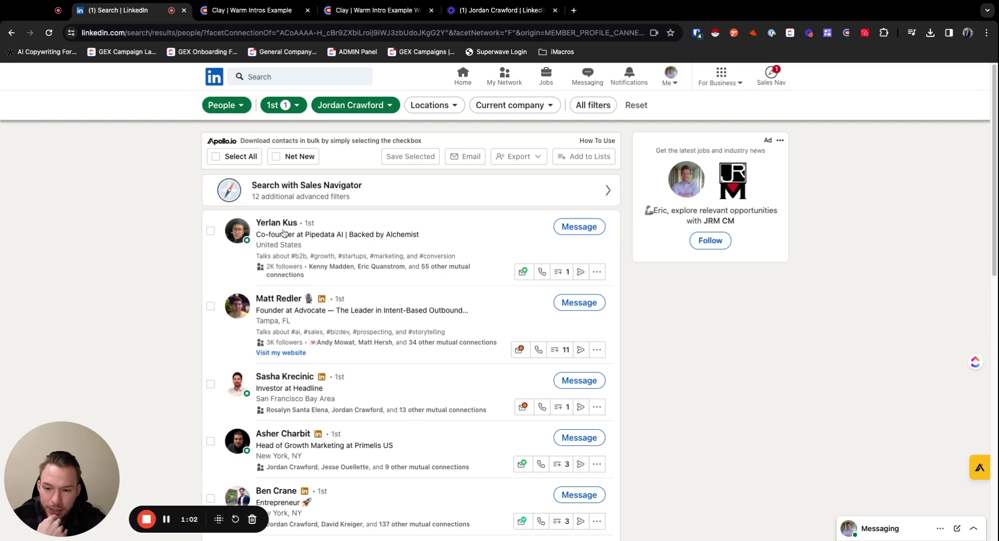
scroll(285, 237, down, 4)
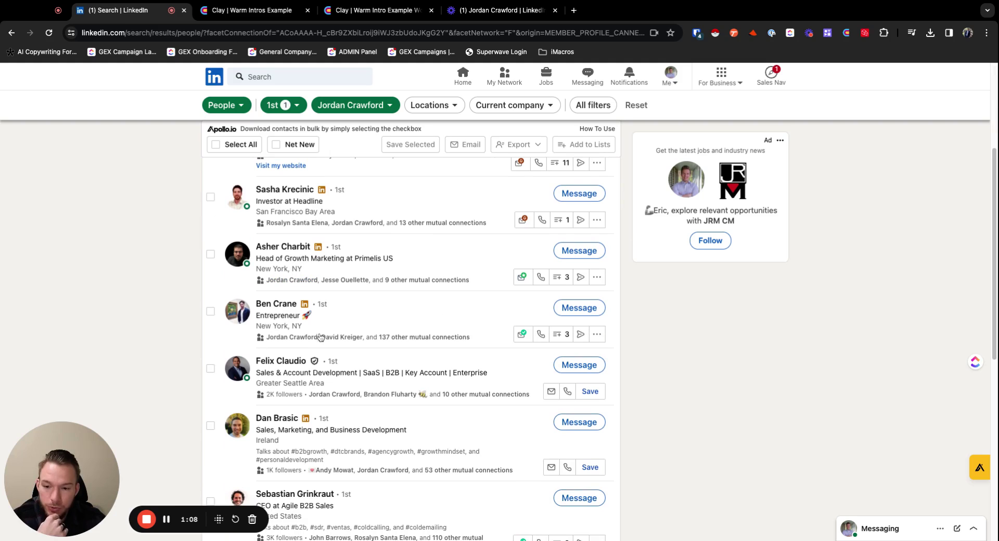
scroll(322, 340, up, 1)
scroll(323, 343, up, 2)
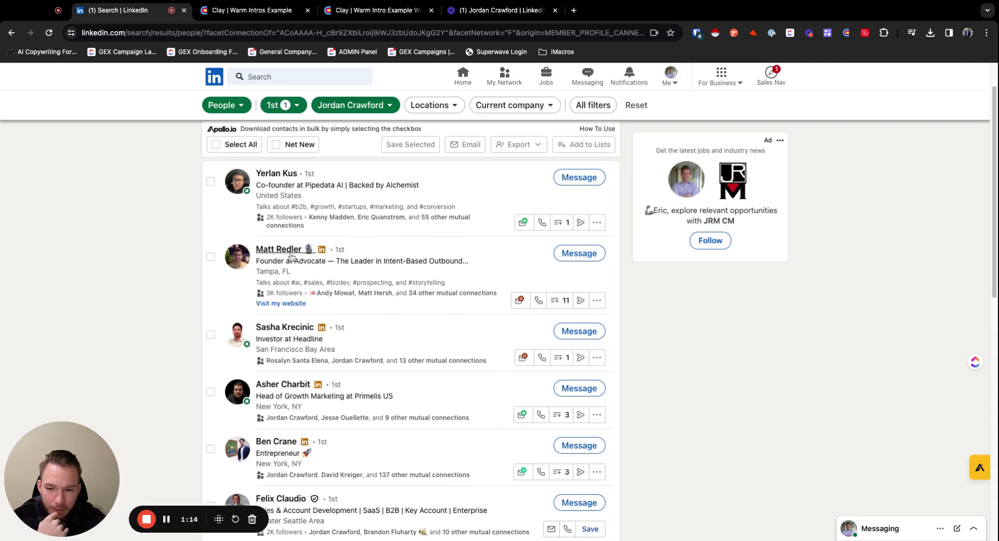
scroll(290, 291, down, 1)
scroll(291, 294, down, 4)
scroll(284, 266, up, 1)
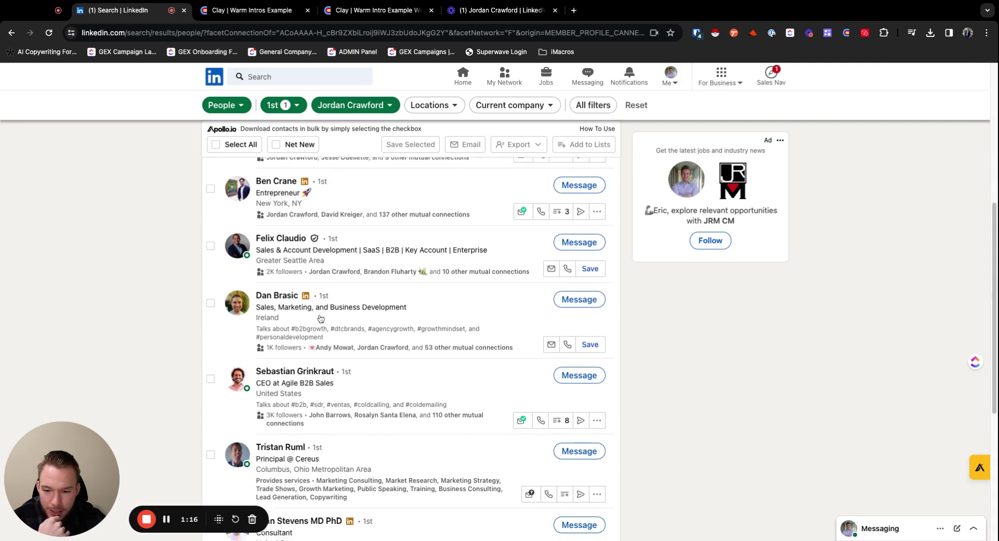
scroll(315, 310, down, 3)
Step: Browse pages 2 and 4 of the shared-connection results, then go back to the connection's profile
click(354, 521)
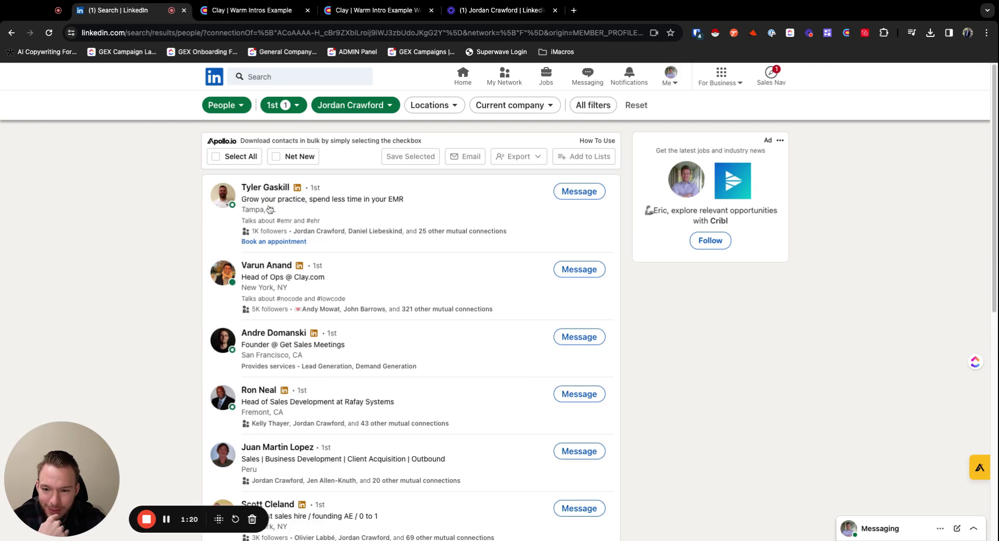
scroll(313, 306, down, 1)
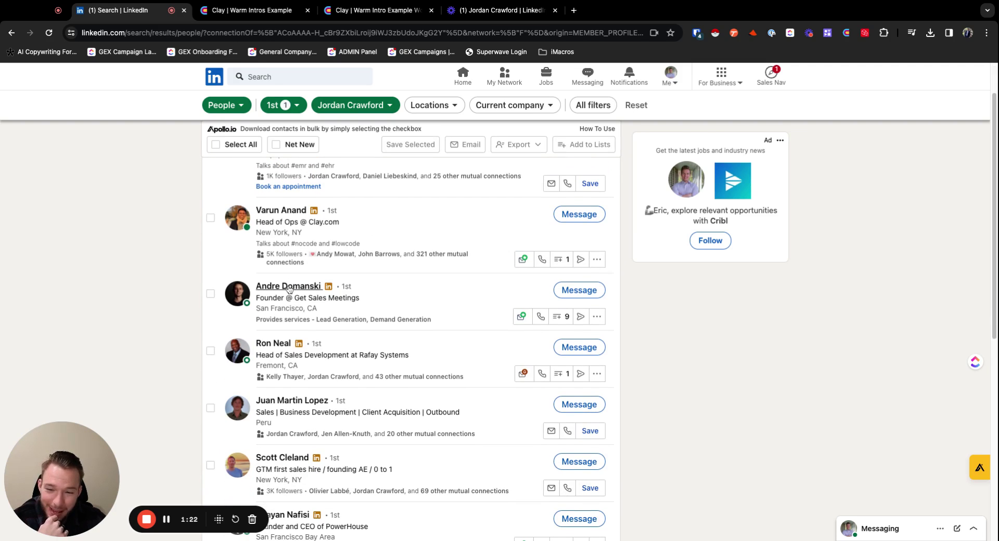
scroll(300, 310, down, 4)
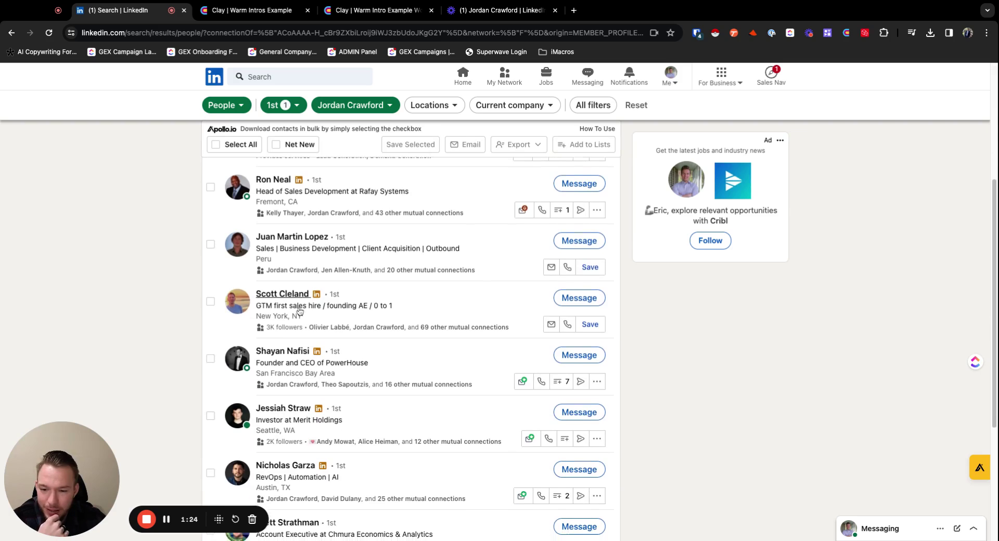
scroll(300, 312, down, 1)
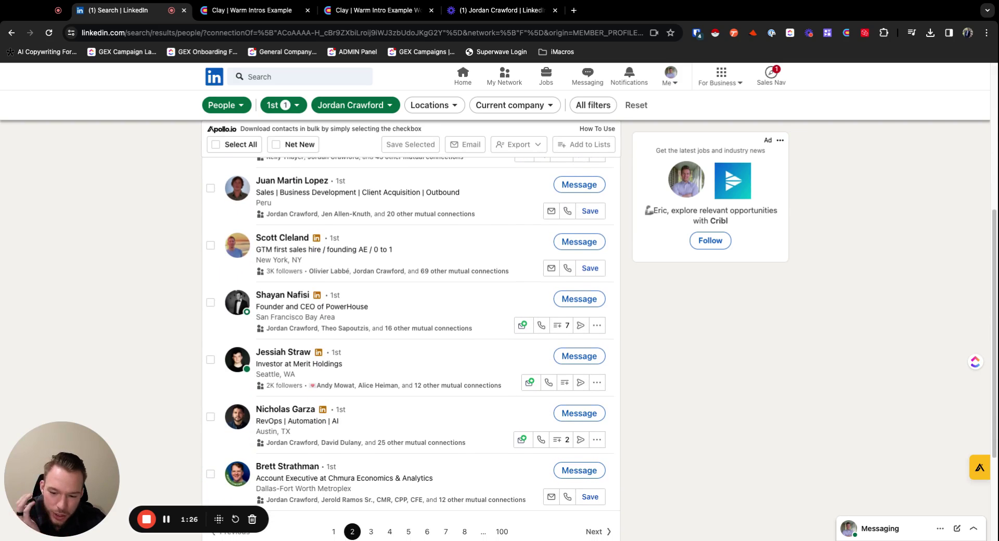
click(390, 532)
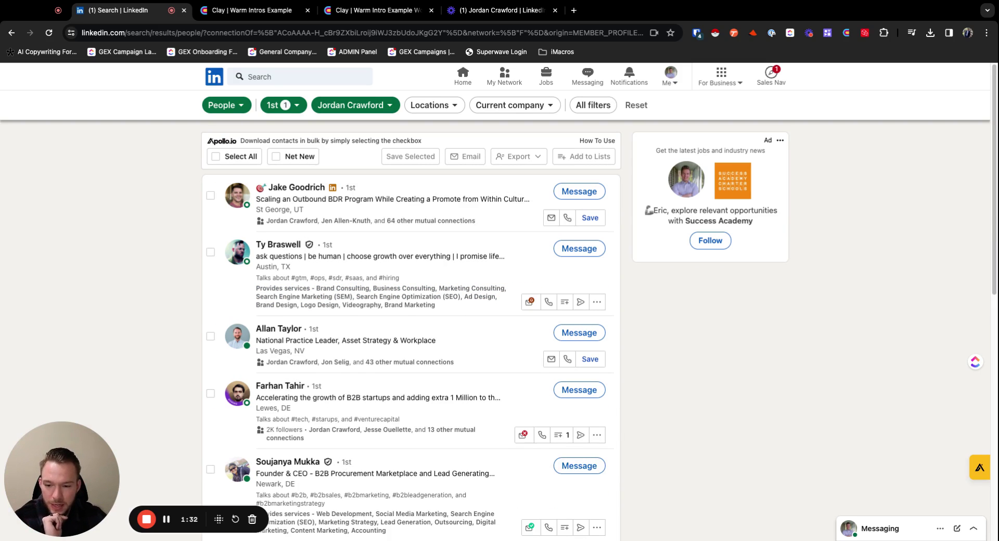
scroll(412, 333, down, 6)
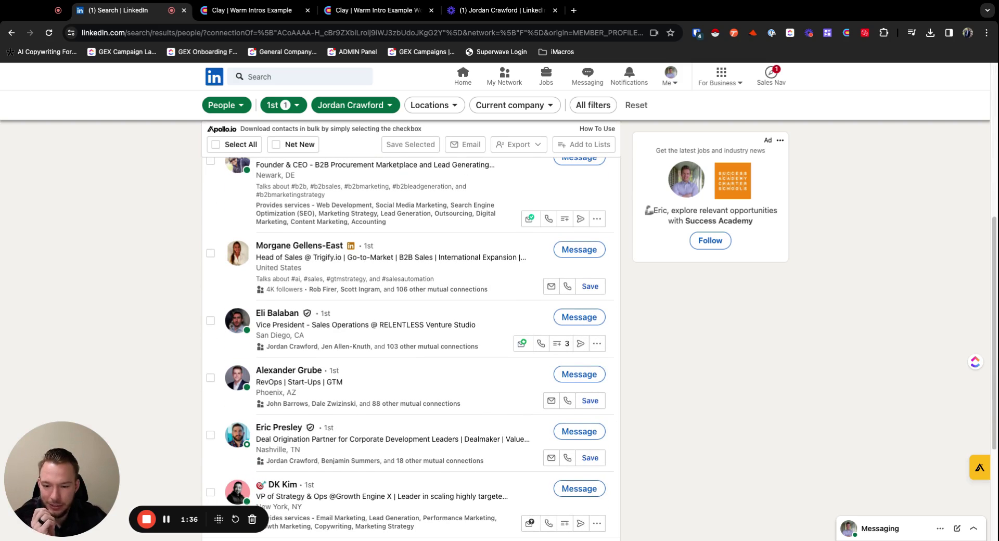
key(alt+Left)
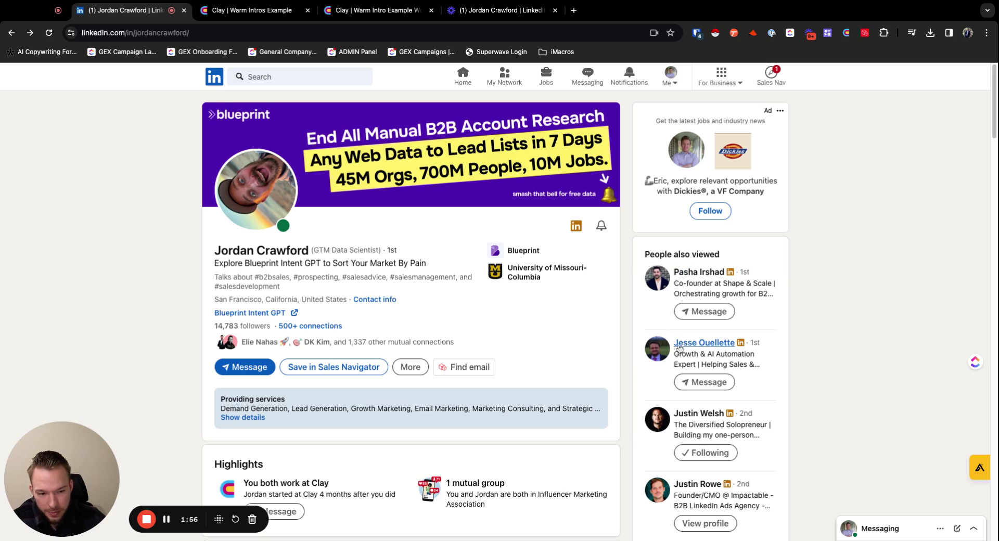
scroll(698, 348, down, 1)
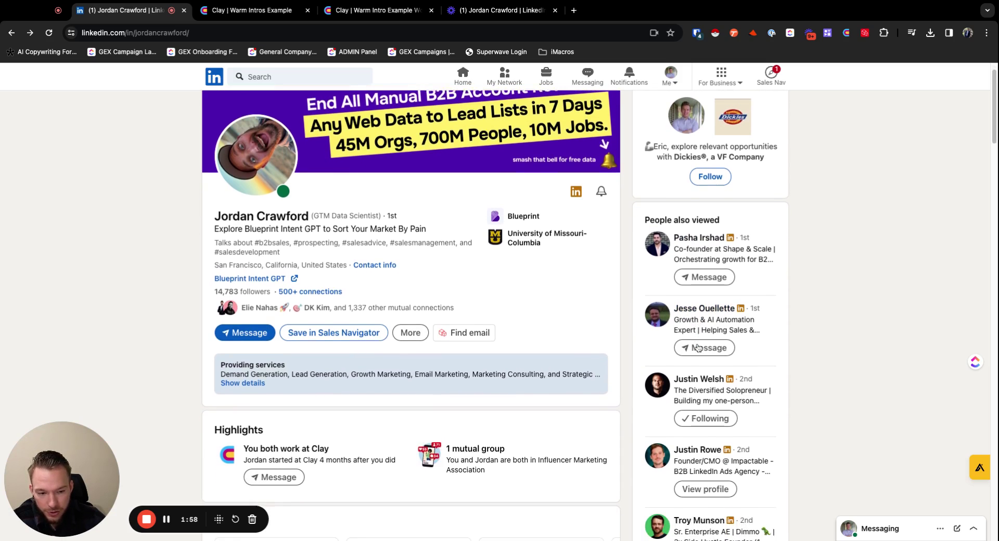
scroll(698, 374, down, 5)
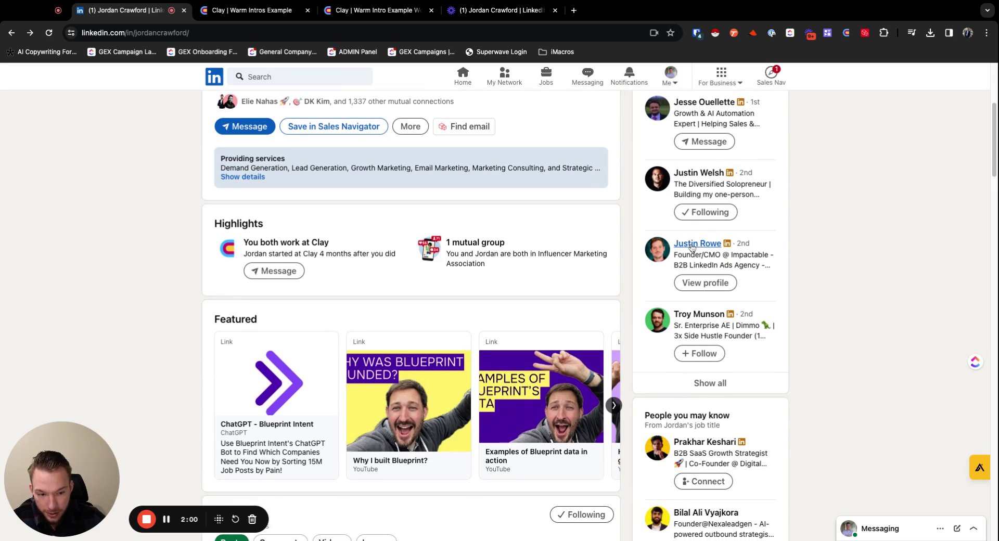
click(711, 383)
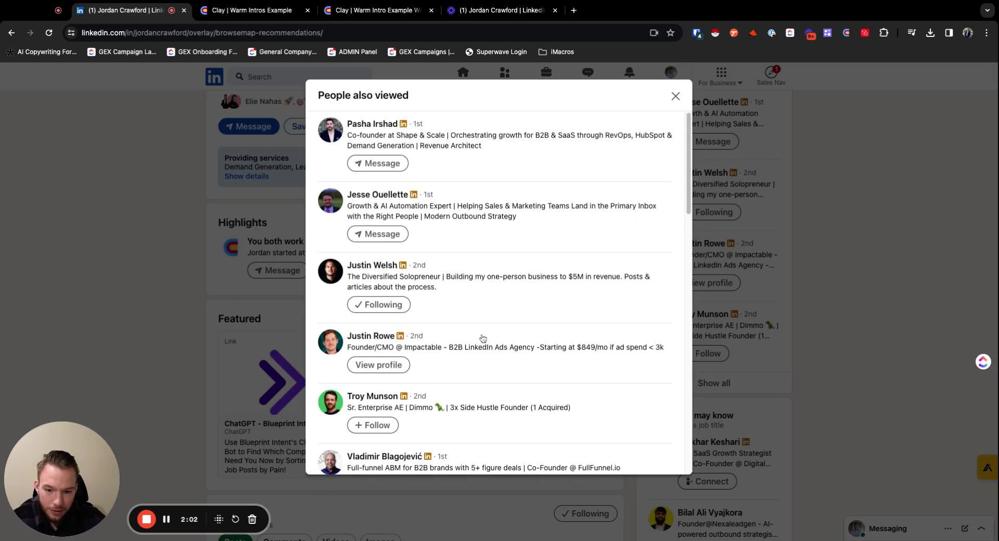
scroll(483, 339, down, 6)
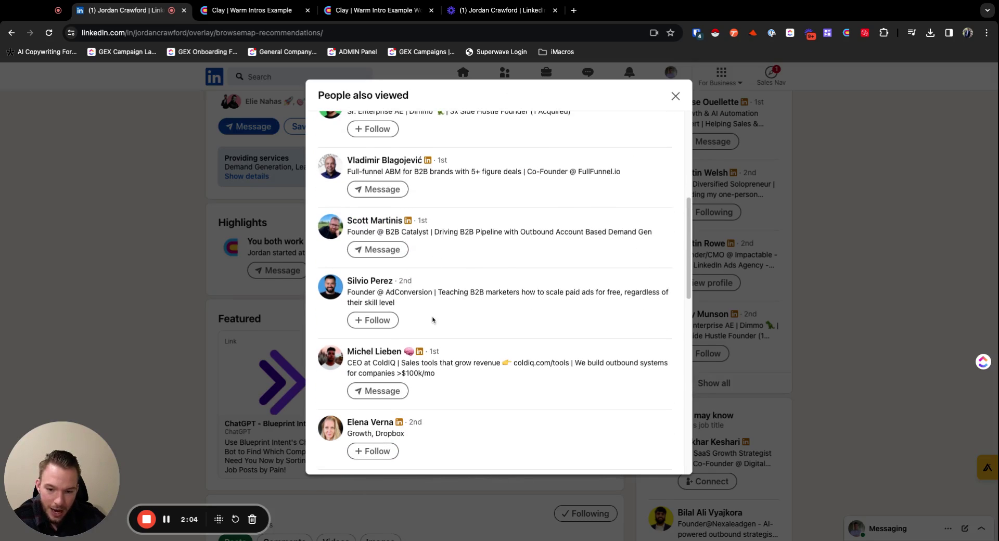
scroll(469, 302, down, 5)
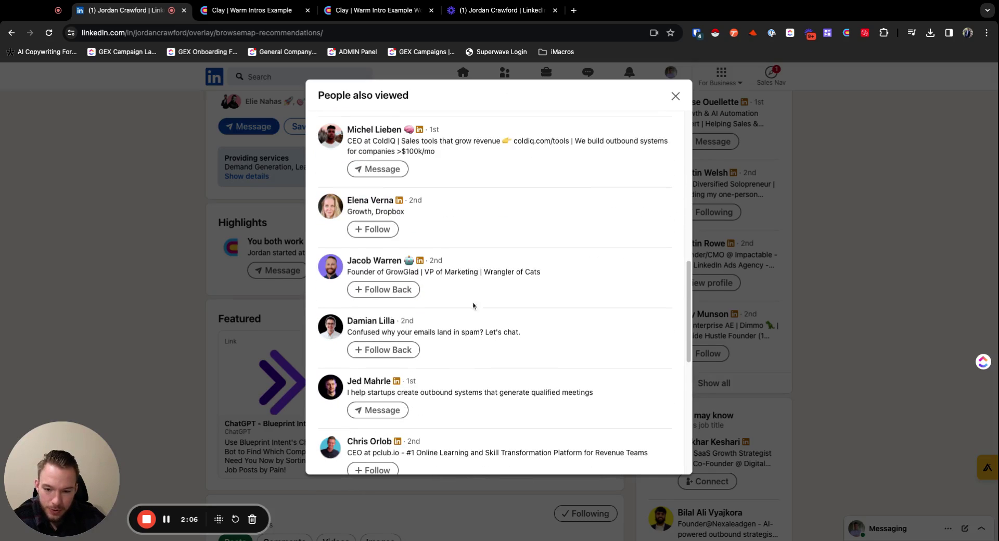
scroll(499, 312, down, 3)
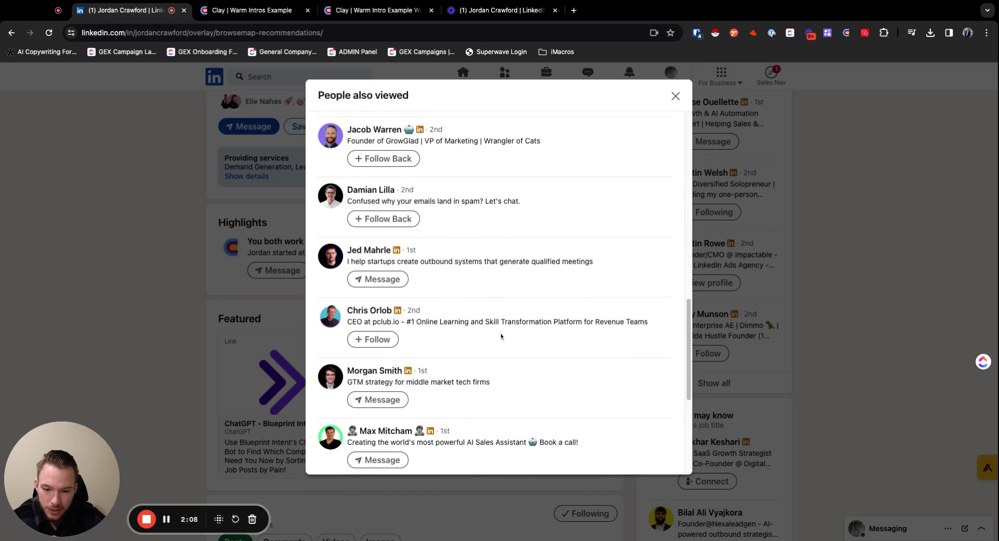
scroll(527, 395, down, 3)
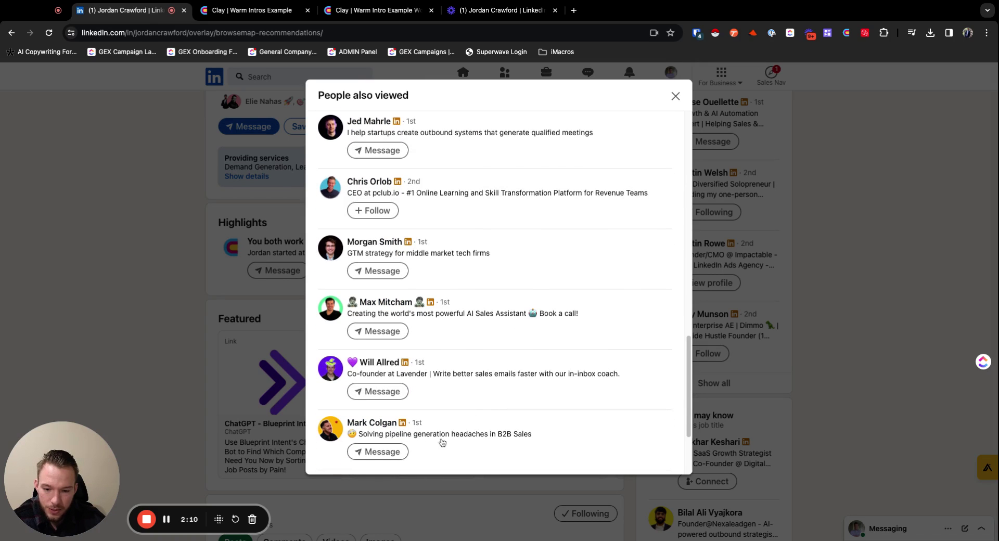
click(675, 96)
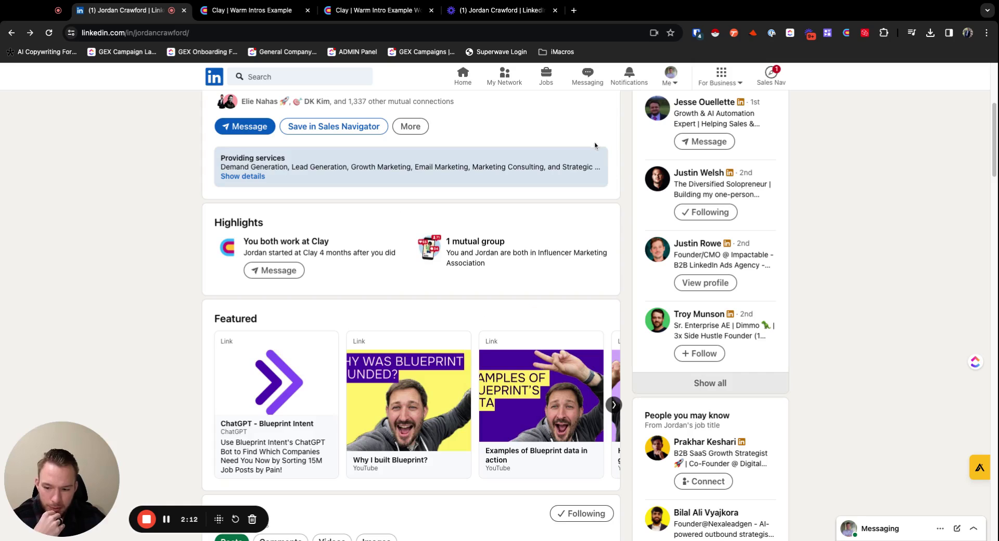
Step: Load the 'outboundphd' LinkedIn profile by editing the address bar, and scroll down it
click(147, 33)
double_click(202, 32)
text(outboundphd)
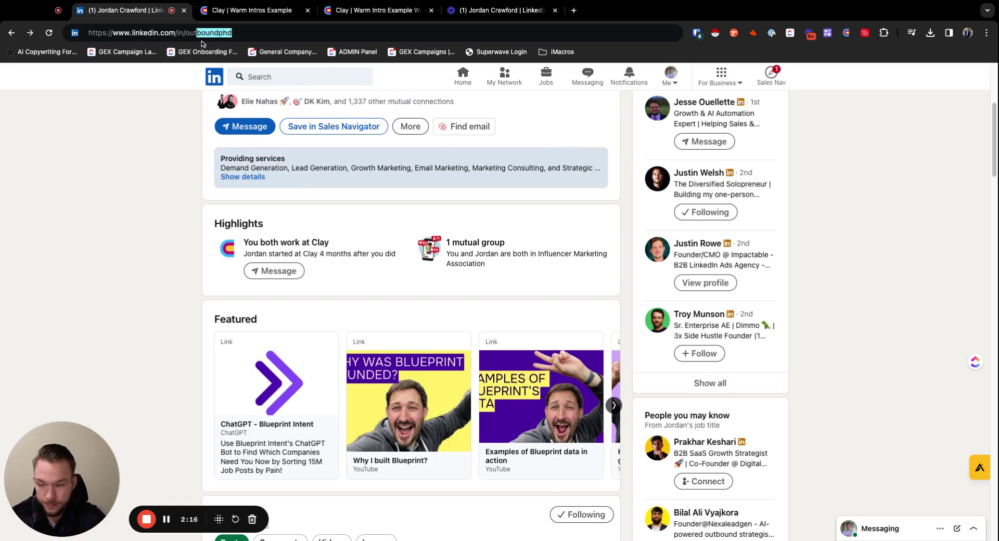
key(Return)
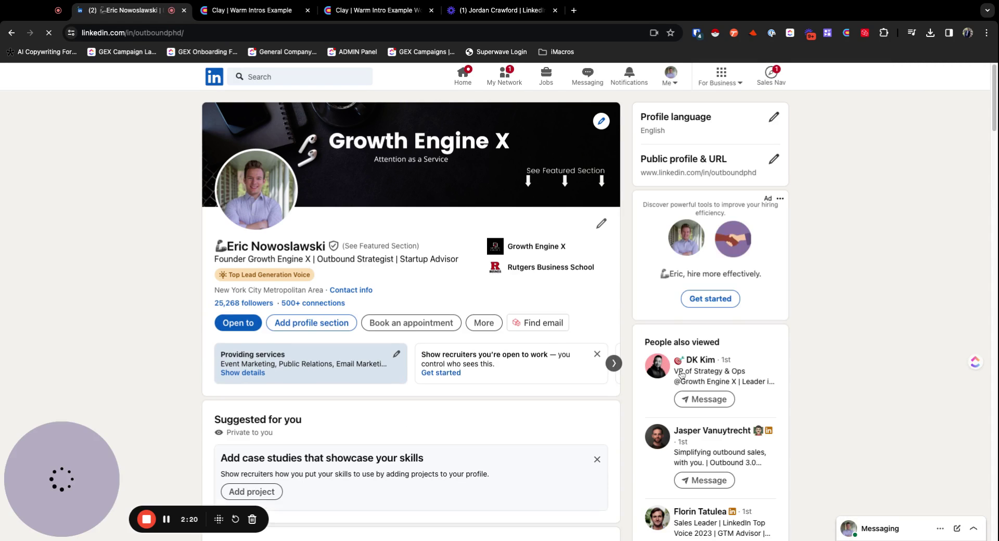
scroll(682, 380, down, 3)
scroll(700, 399, down, 5)
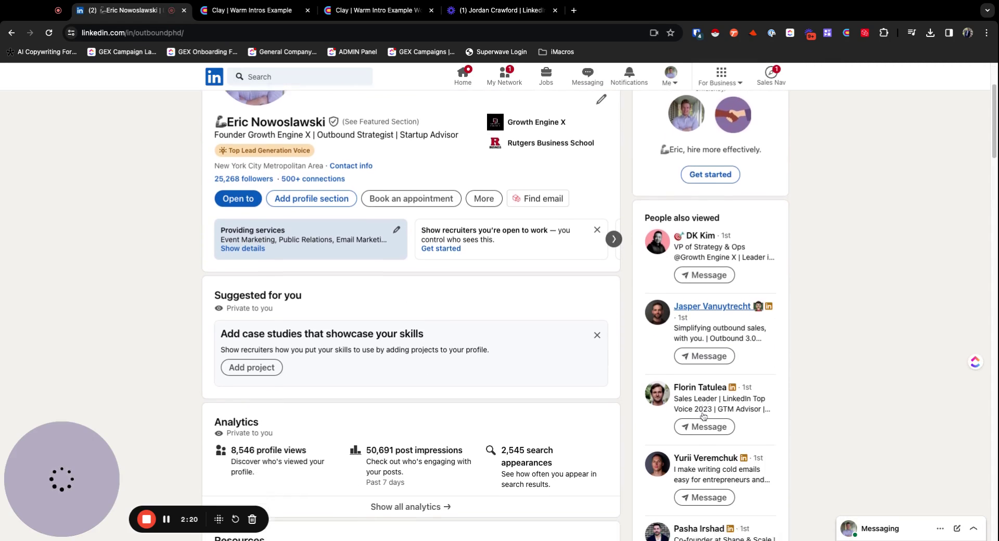
Step: Scroll through the full People also viewed list, close it, and switch to Clay's Warm Intros Example table
click(711, 399)
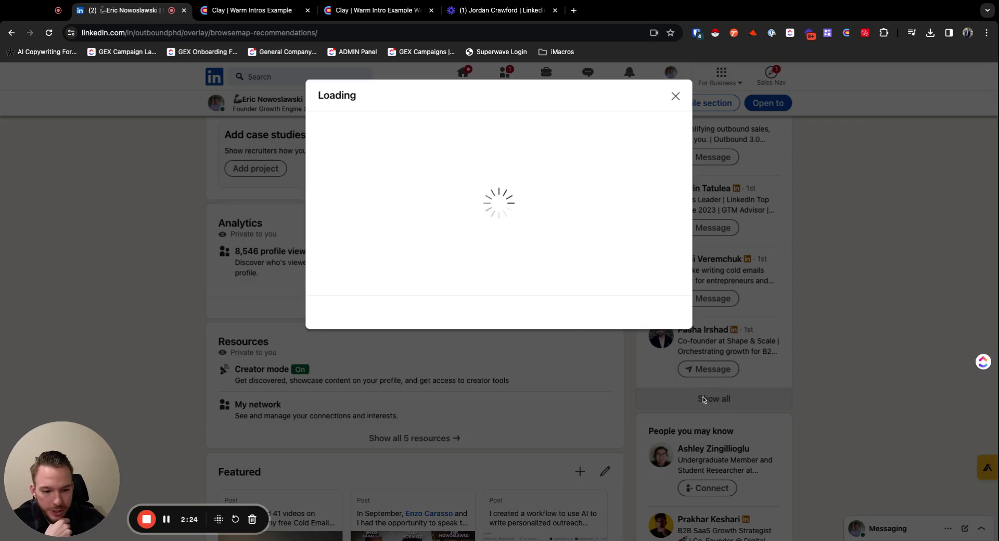
scroll(382, 333, down, 5)
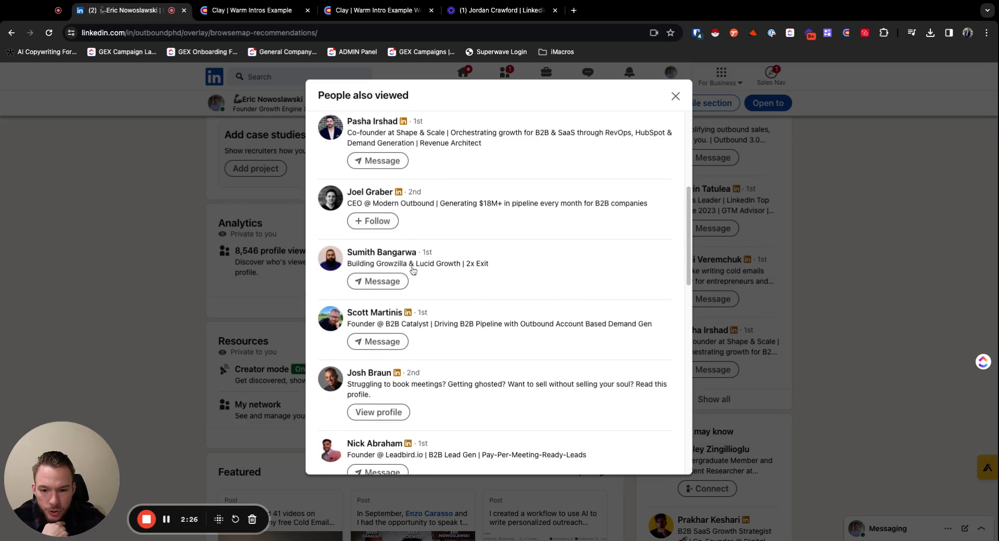
scroll(385, 263, down, 1)
scroll(385, 305, down, 1)
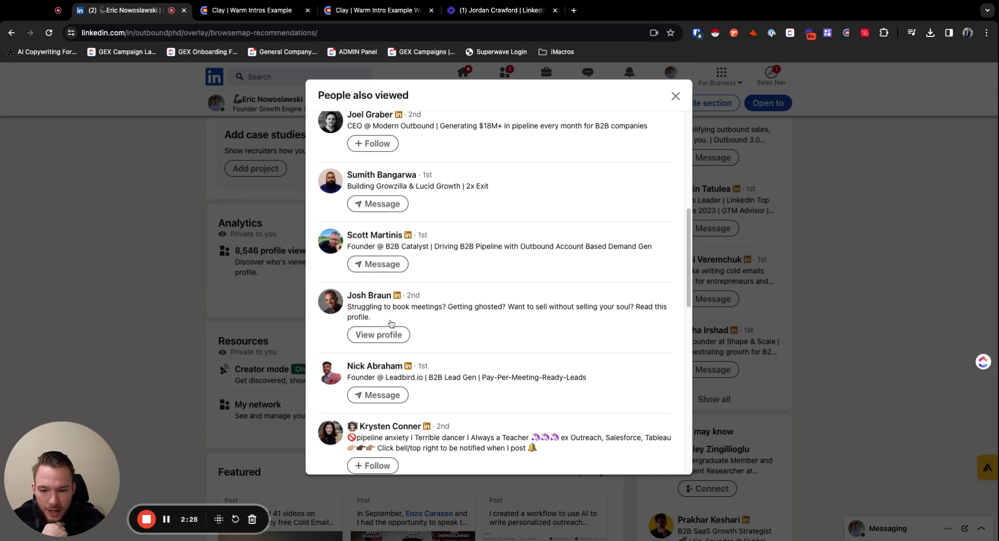
scroll(392, 318, down, 1)
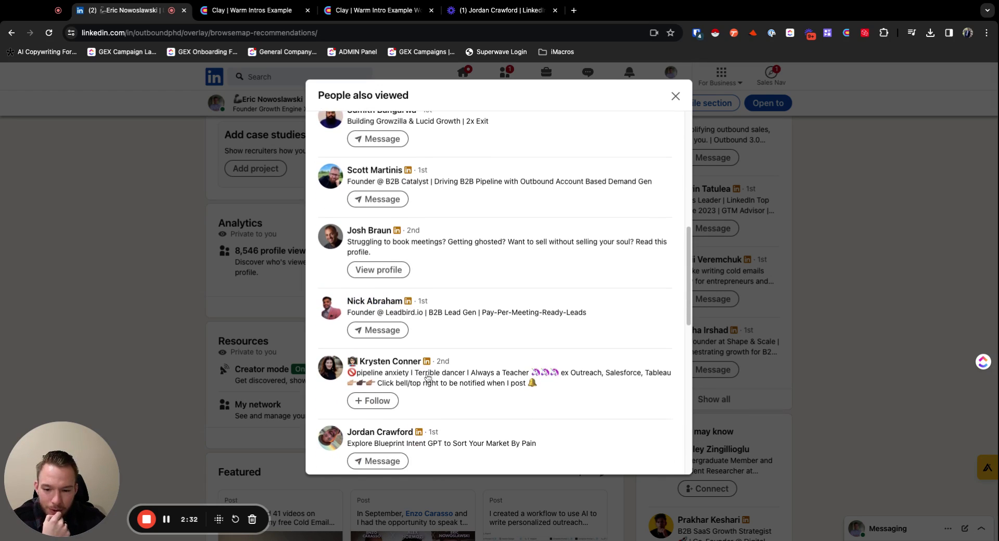
scroll(437, 341, down, 1)
scroll(445, 354, down, 2)
scroll(446, 357, down, 3)
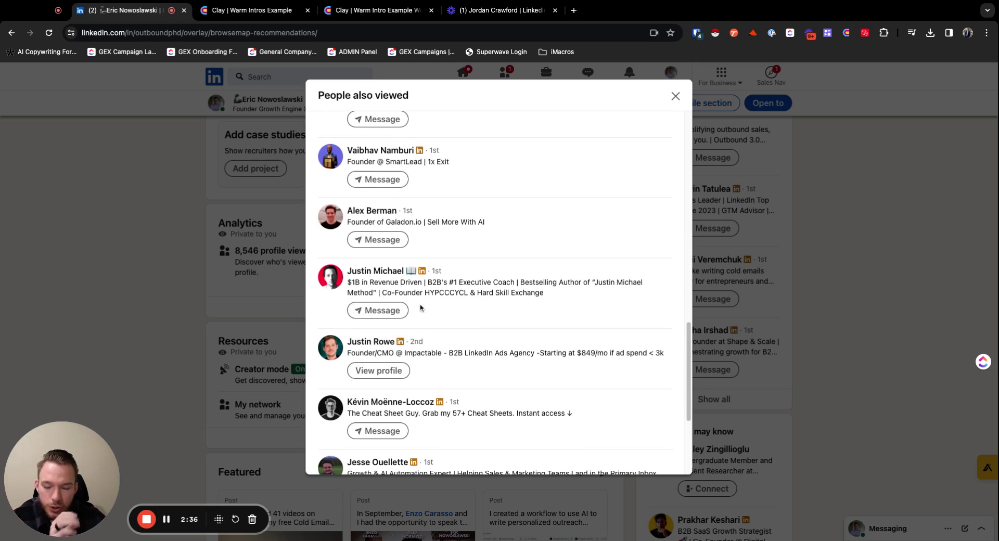
click(676, 96)
scroll(722, 165, up, 6)
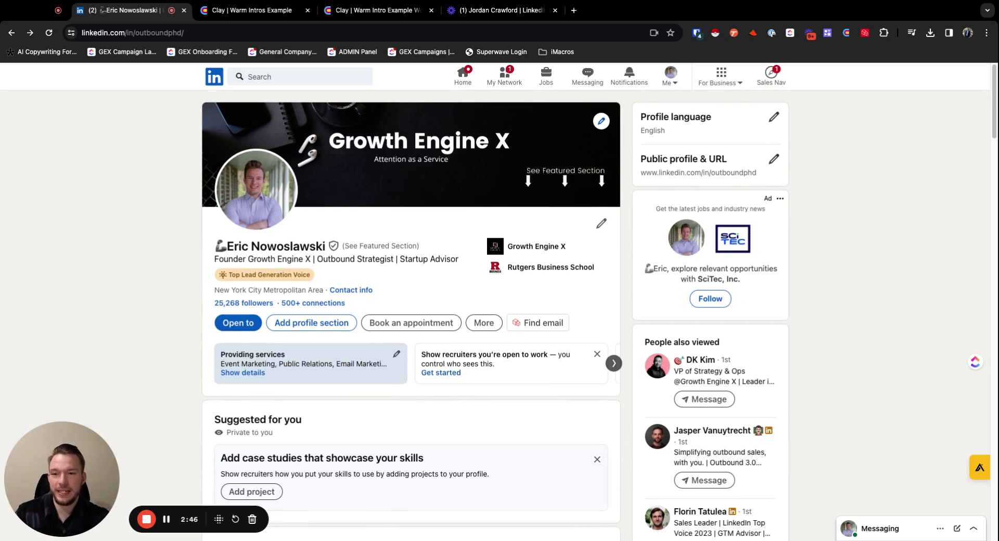
click(248, 14)
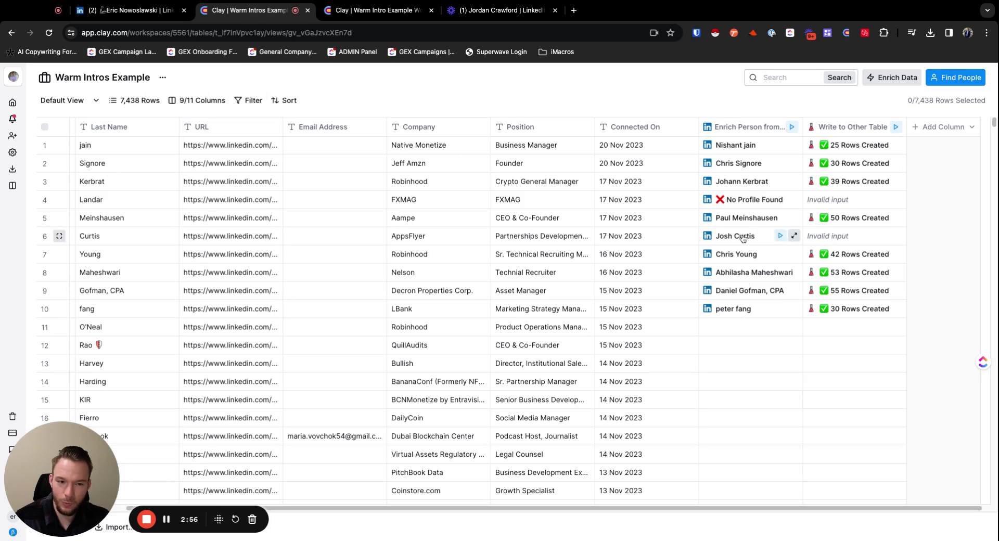
Step: Inspect row 1's Enrich Person details, expanding People Also Viewed and entry 0, then open the Workflow table
click(739, 145)
click(794, 145)
scroll(827, 343, down, 15)
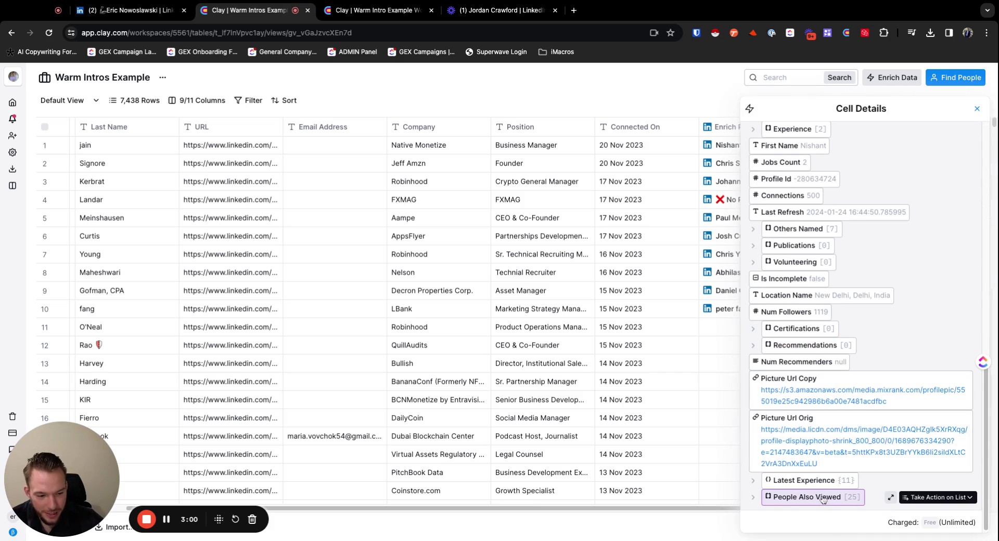
click(787, 499)
scroll(787, 501, down, 5)
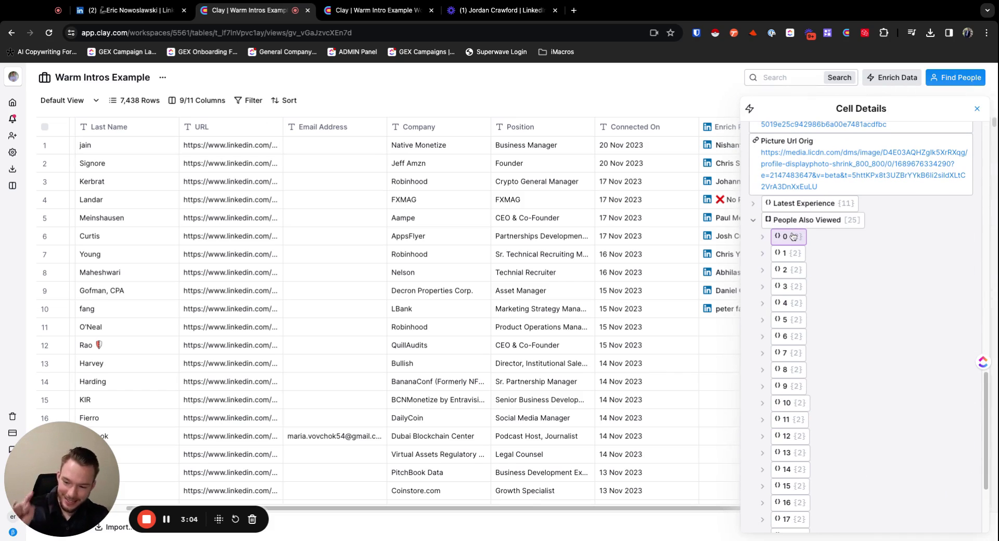
click(786, 238)
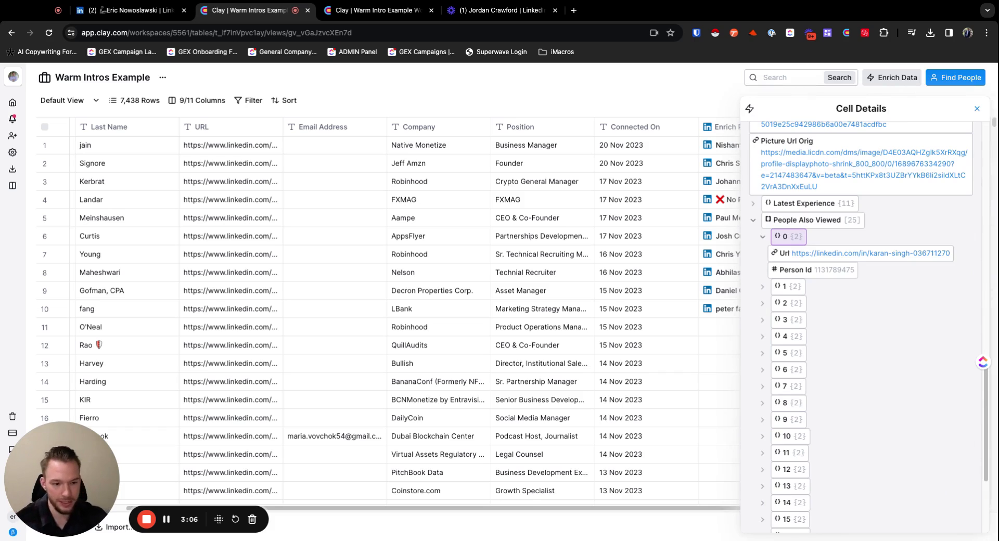
click(787, 240)
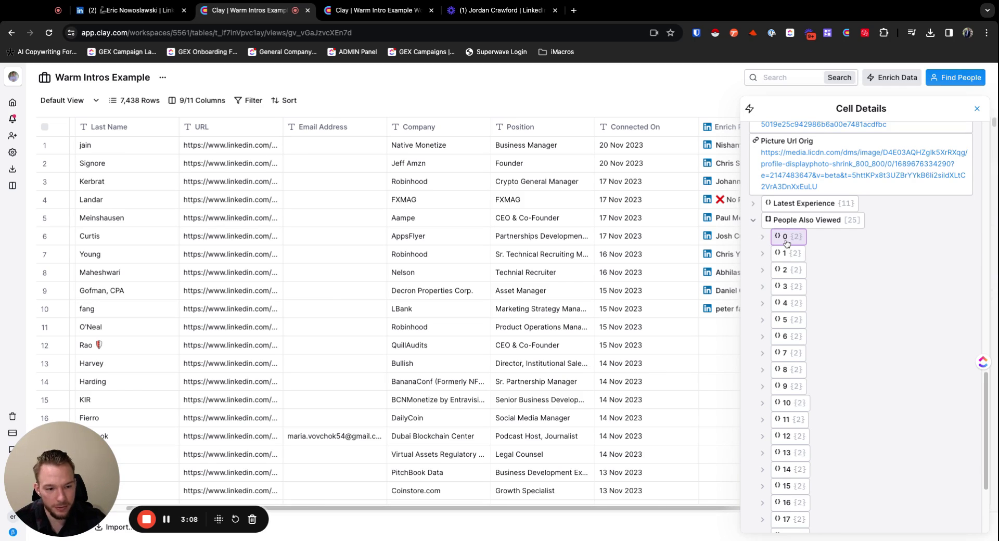
click(977, 109)
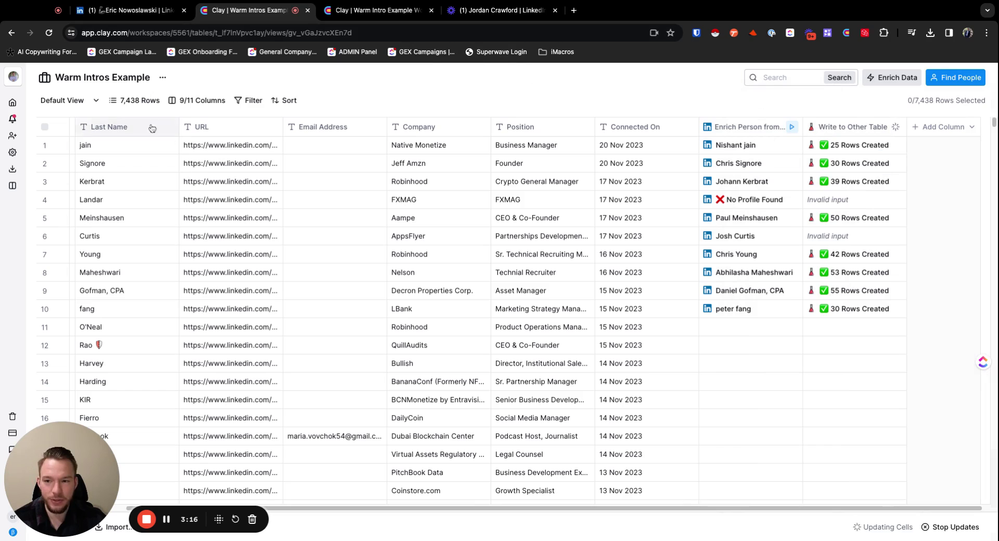
key(ctrl+Tab)
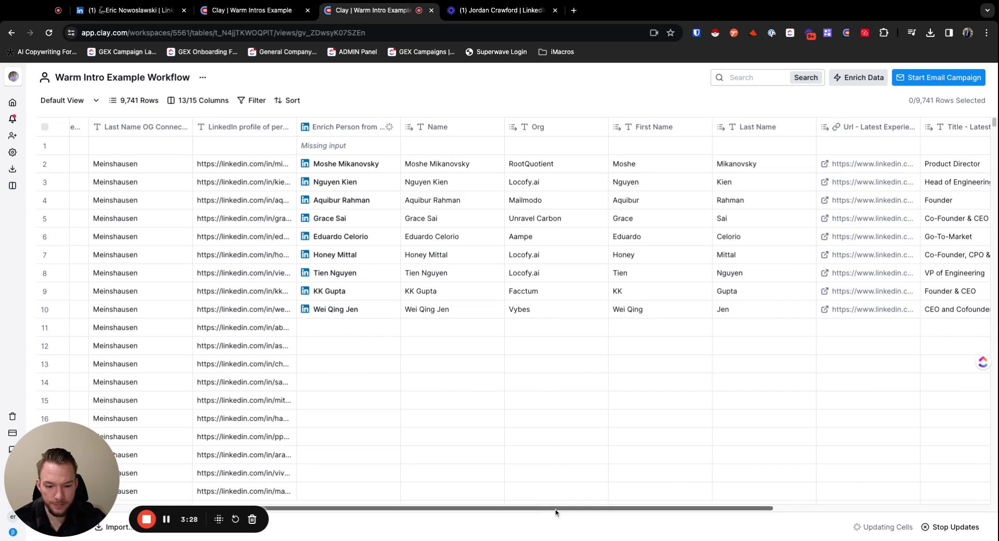
scroll(556, 513, right, 10)
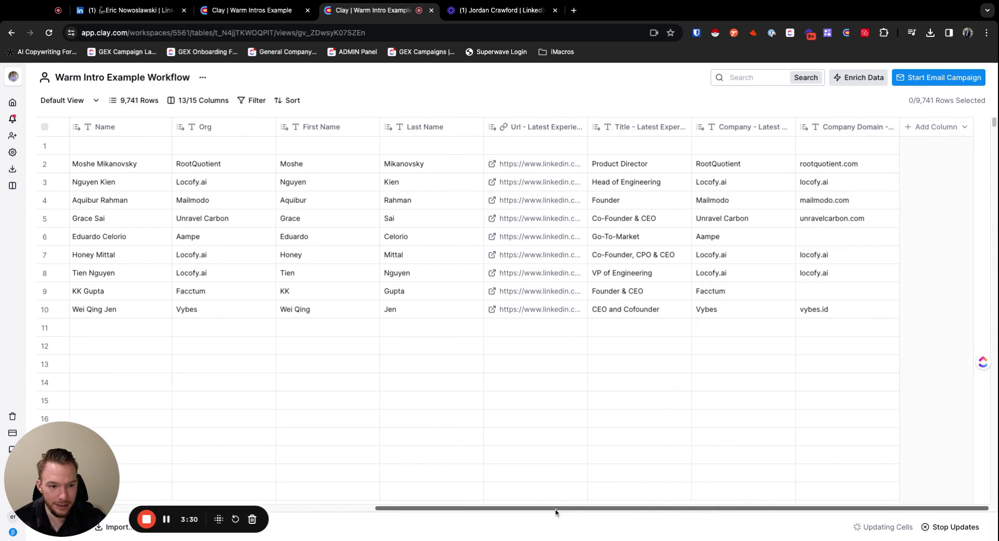
scroll(567, 383, left, 10)
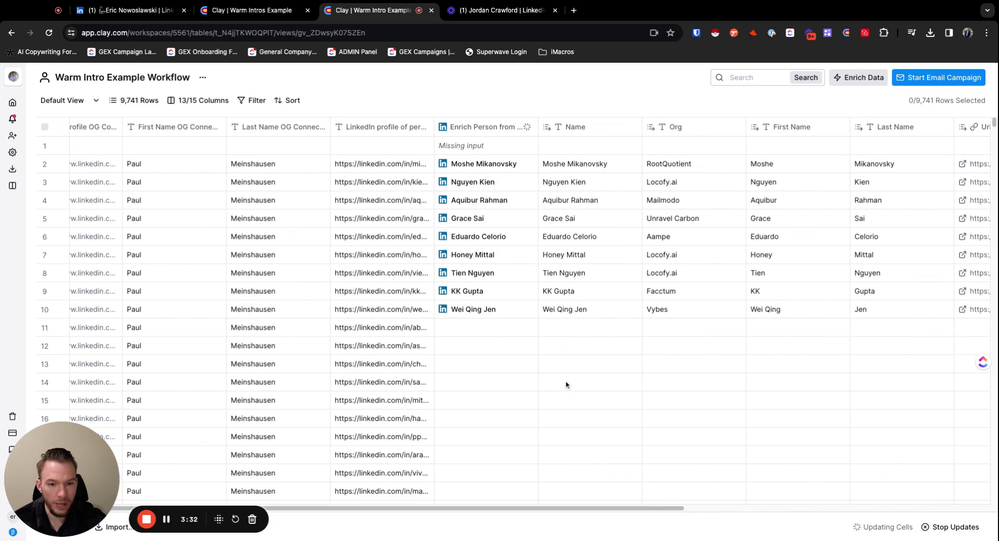
click(181, 163)
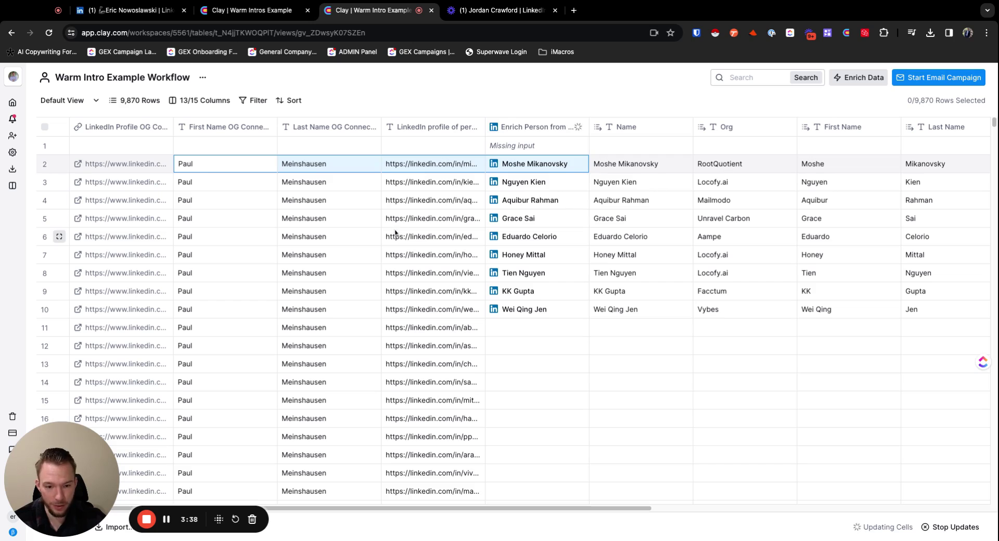
scroll(489, 239, right, 2)
scroll(468, 234, right, 10)
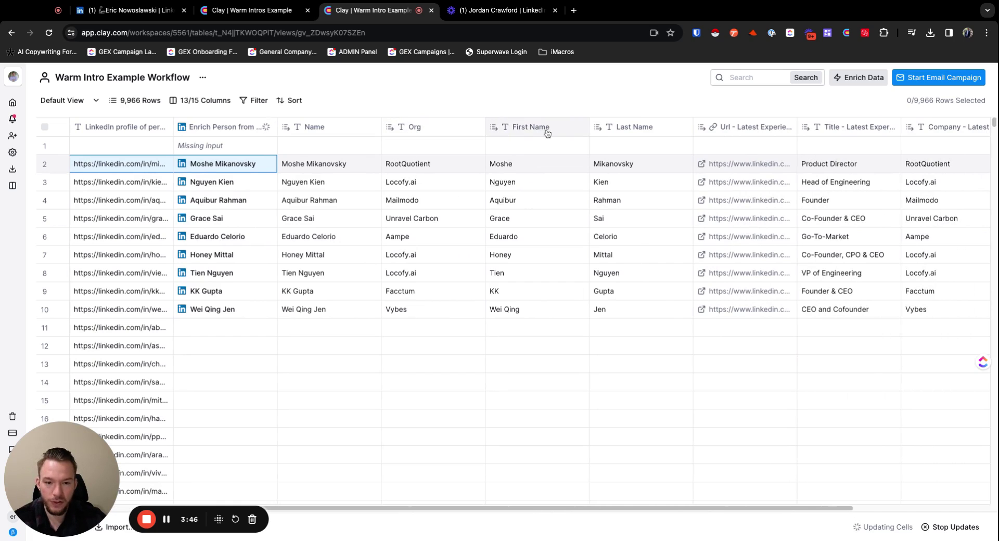
scroll(728, 205, right, 8)
scroll(739, 207, right, 1)
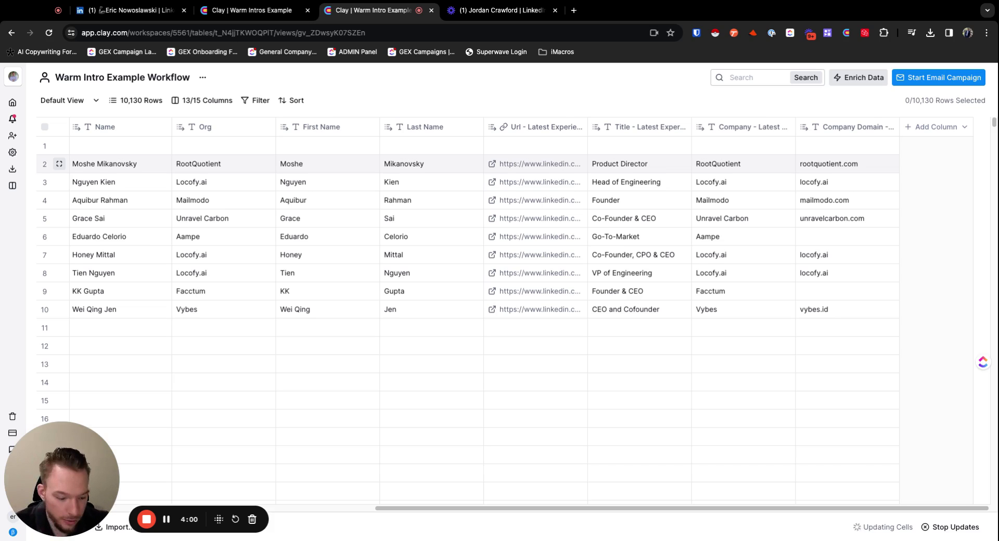
drag(560, 512, 448, 511)
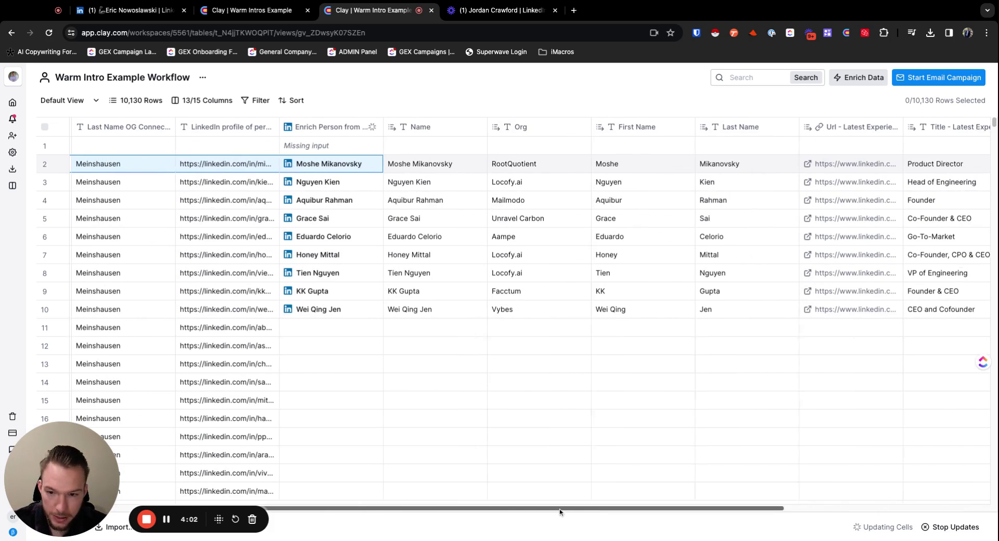